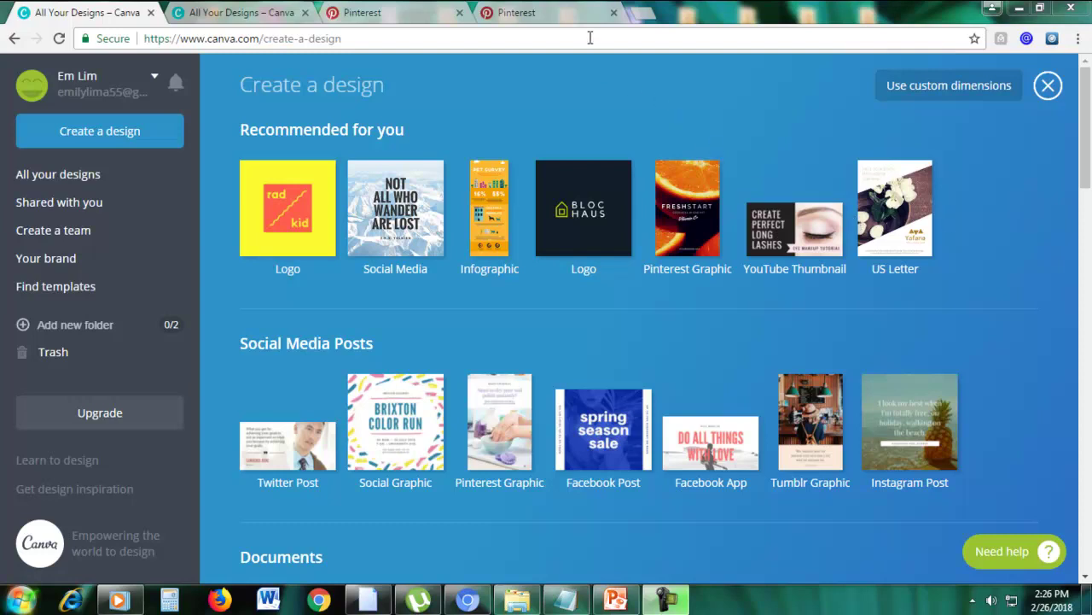
Browse the Pinterest home feed for tall pin examples like '120+ Free Blogging Resources & Tools'
left_click(517, 10)
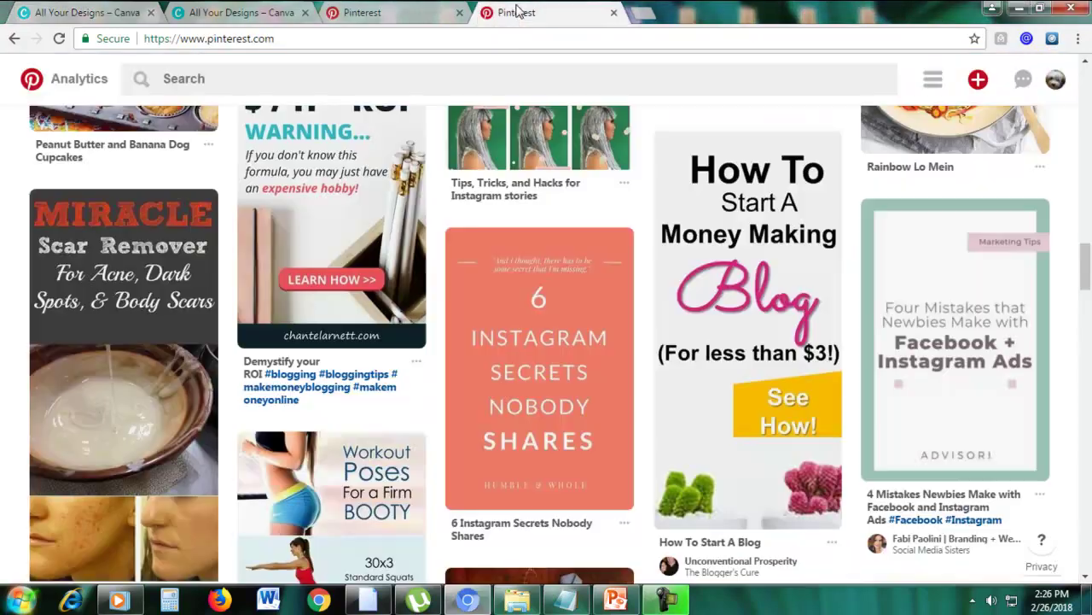
scroll(1088, 286, "down", 5)
left_click_drag(1088, 286, 1088, 75)
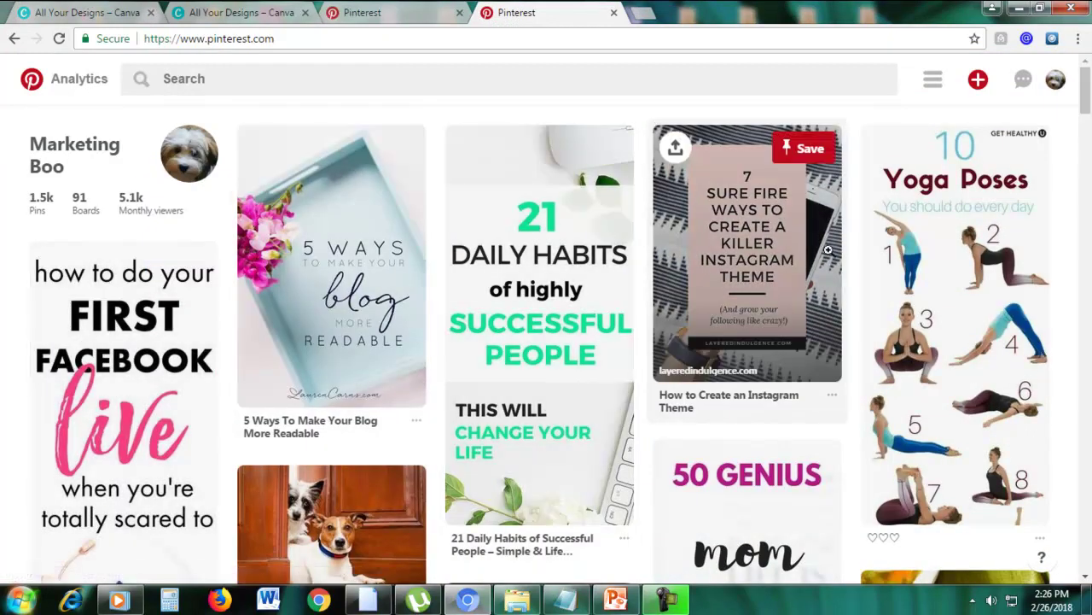
scroll(841, 248, "down", 3)
scroll(825, 255, "down", 5)
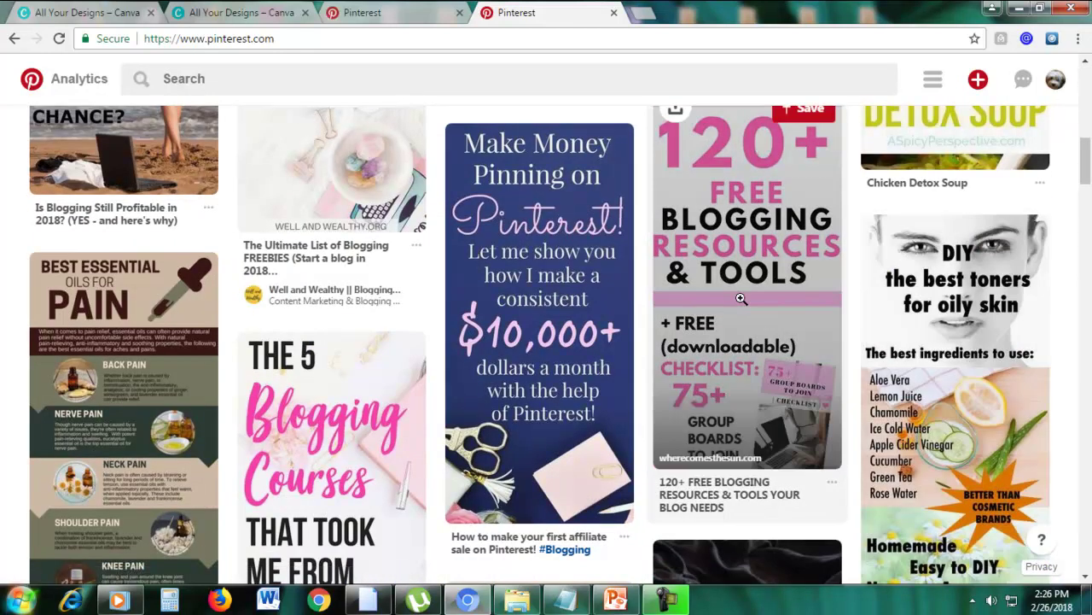
scroll(734, 256, "up", 1)
scroll(730, 267, "down", 1)
scroll(731, 267, "up", 1)
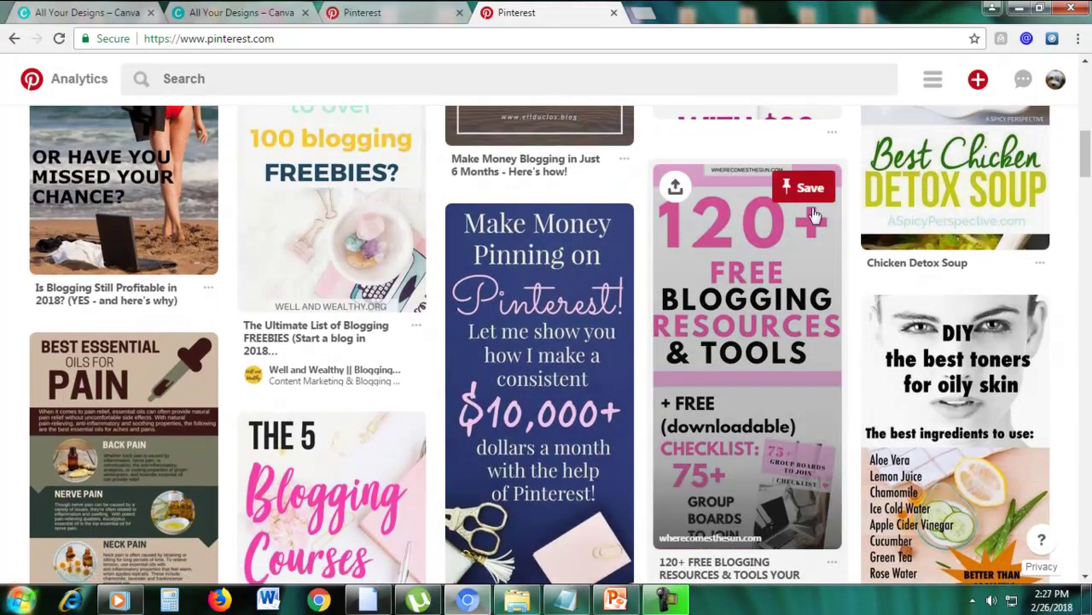
scroll(620, 387, "down", 3)
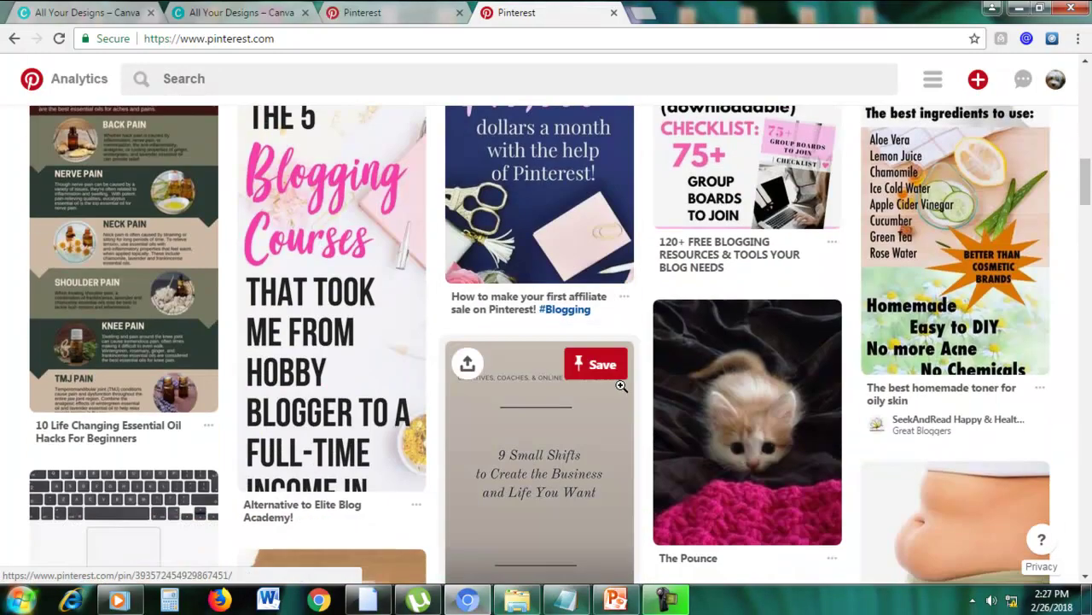
scroll(691, 350, "down", 3)
scroll(692, 350, "down", 5)
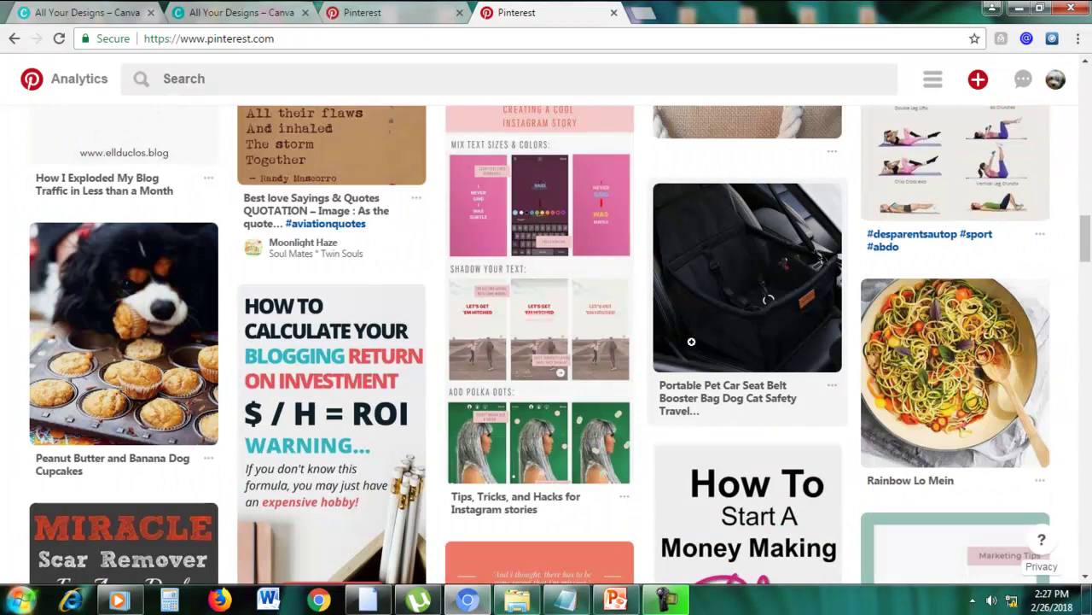
scroll(694, 341, "up", 8)
scroll(695, 344, "down", 6)
scroll(694, 344, "down", 1)
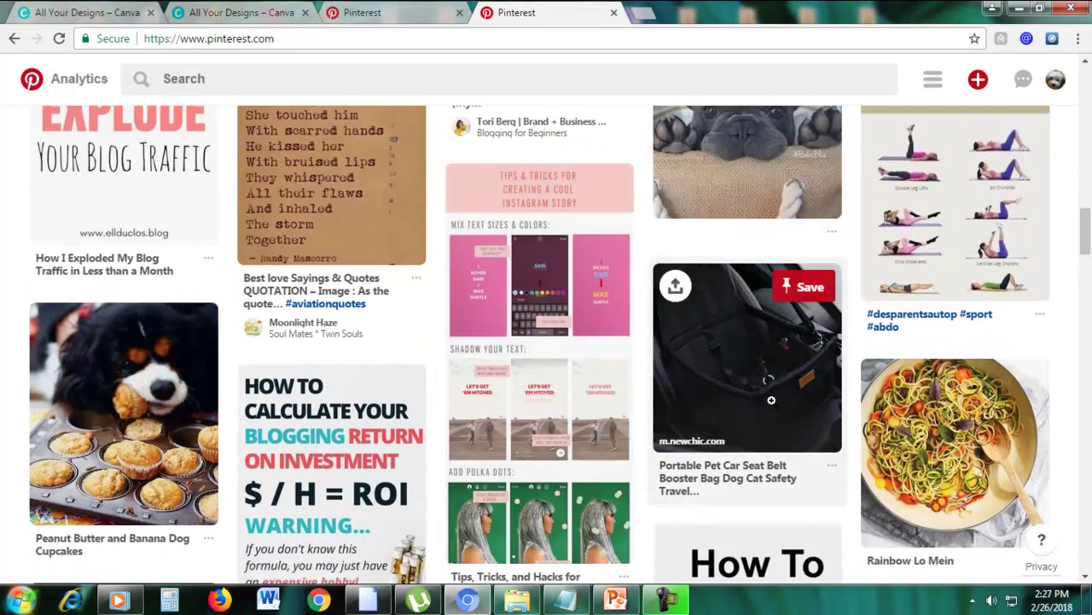
scroll(922, 461, "down", 1)
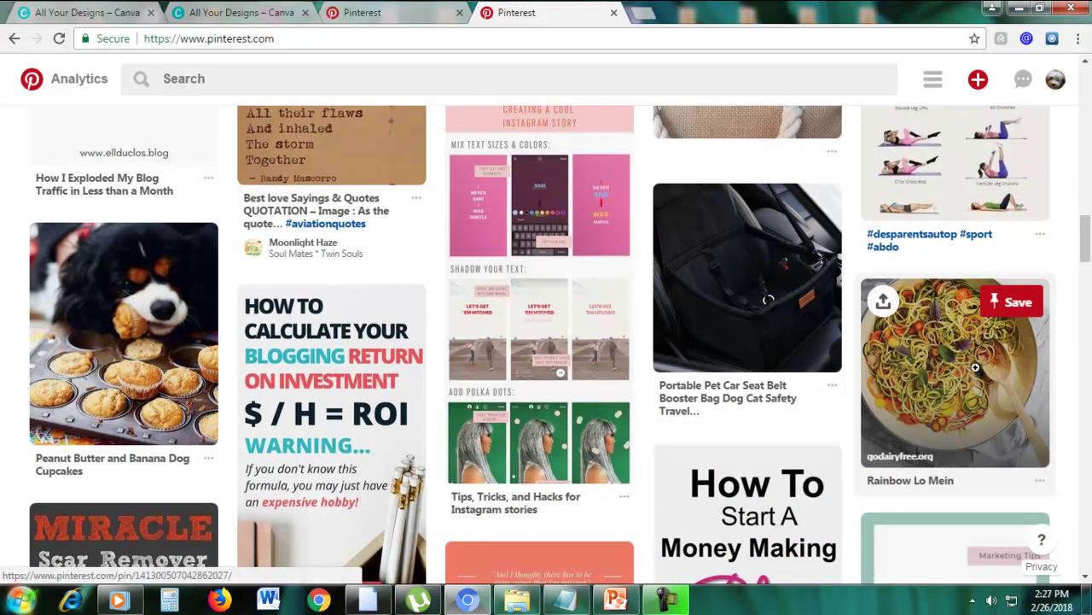
scroll(973, 362, "up", 5)
scroll(973, 361, "down", 1)
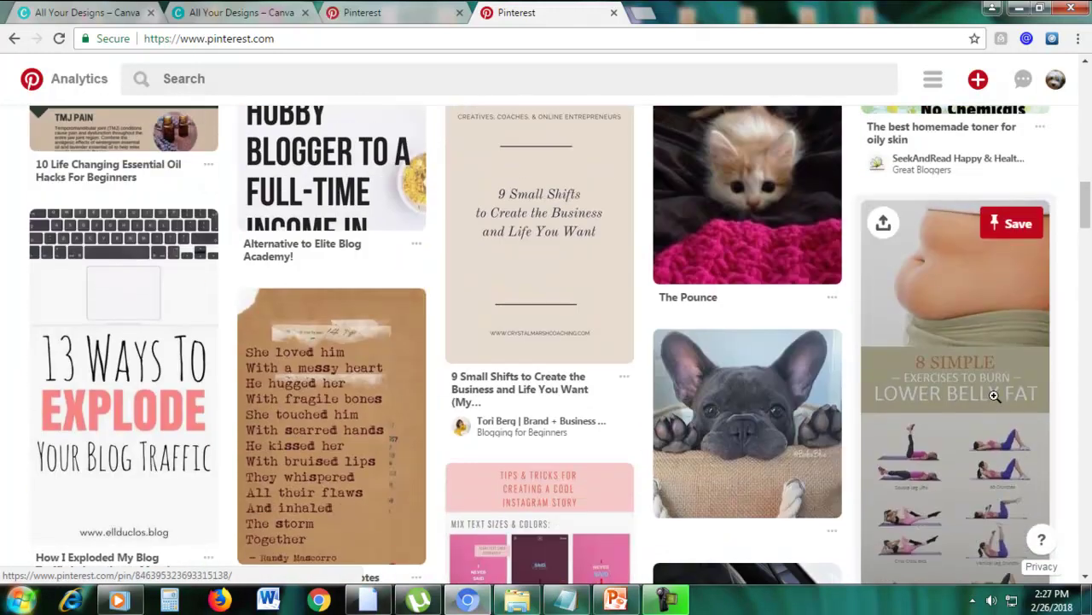
scroll(997, 393, "up", 5)
scroll(997, 394, "up", 2)
scroll(717, 239, "up", 1)
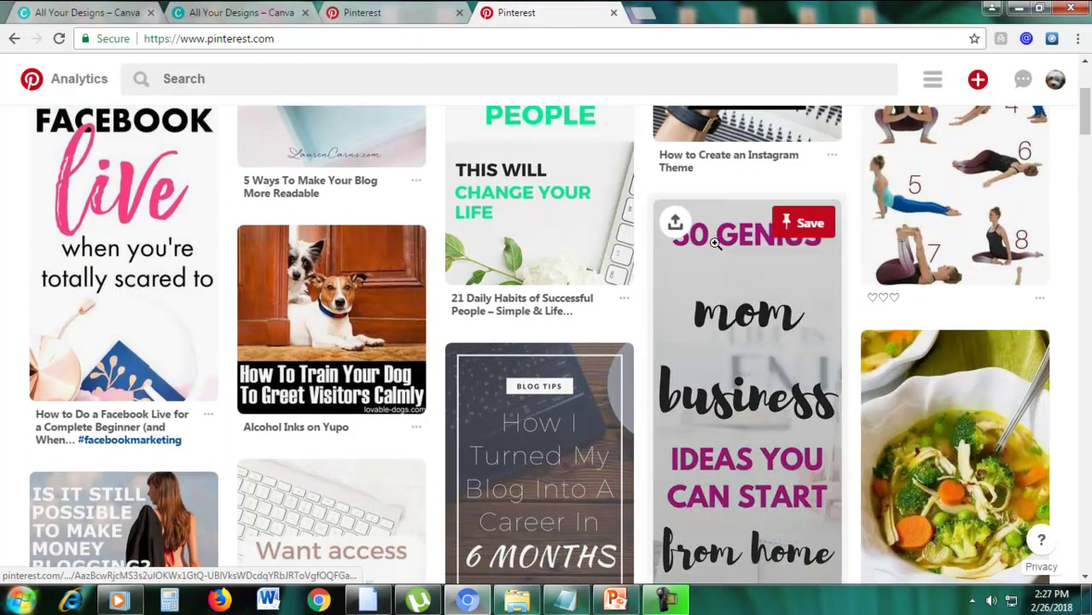
scroll(717, 239, "down", 1)
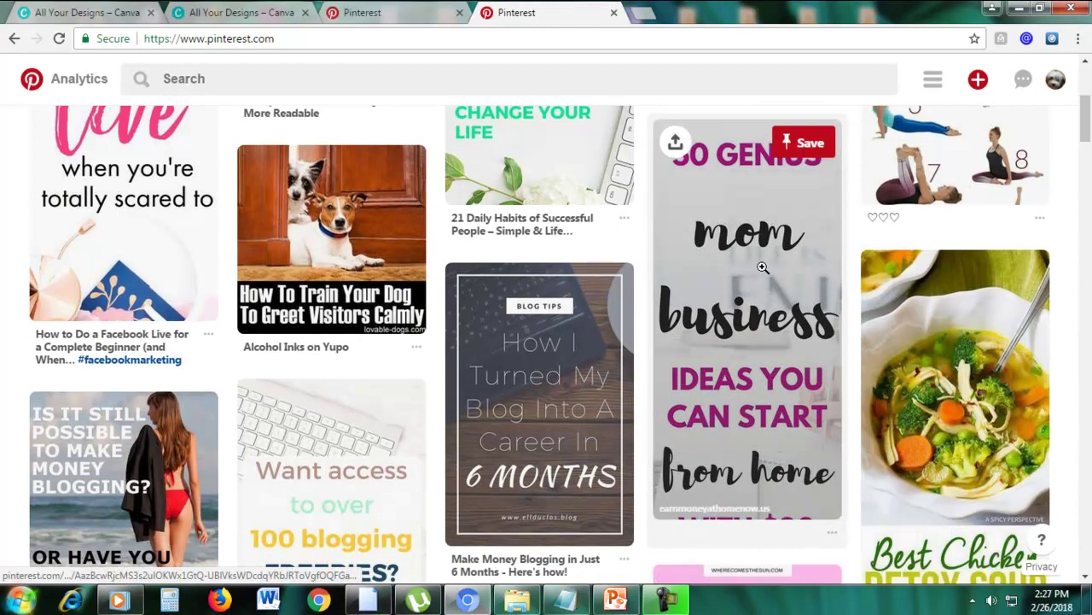
scroll(739, 245, "down", 5)
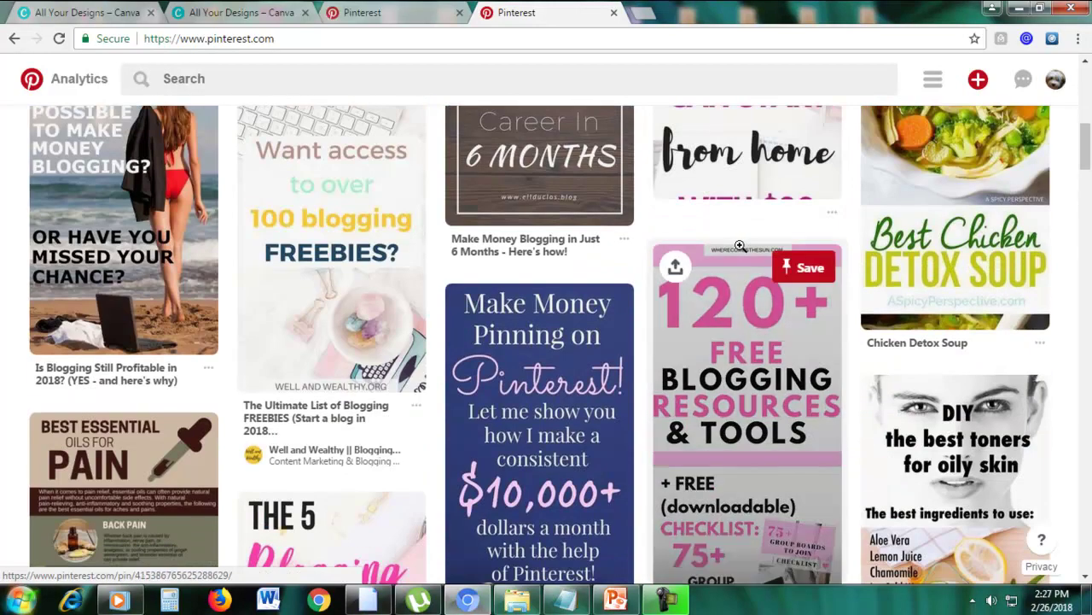
scroll(739, 245, "down", 1)
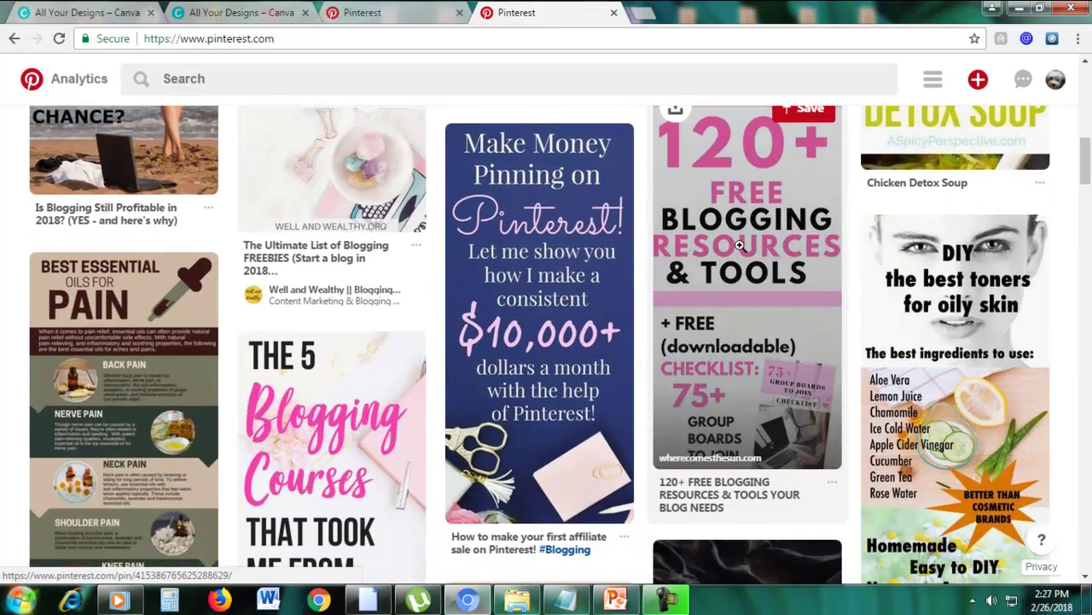
scroll(739, 245, "down", 1)
scroll(739, 245, "up", 6)
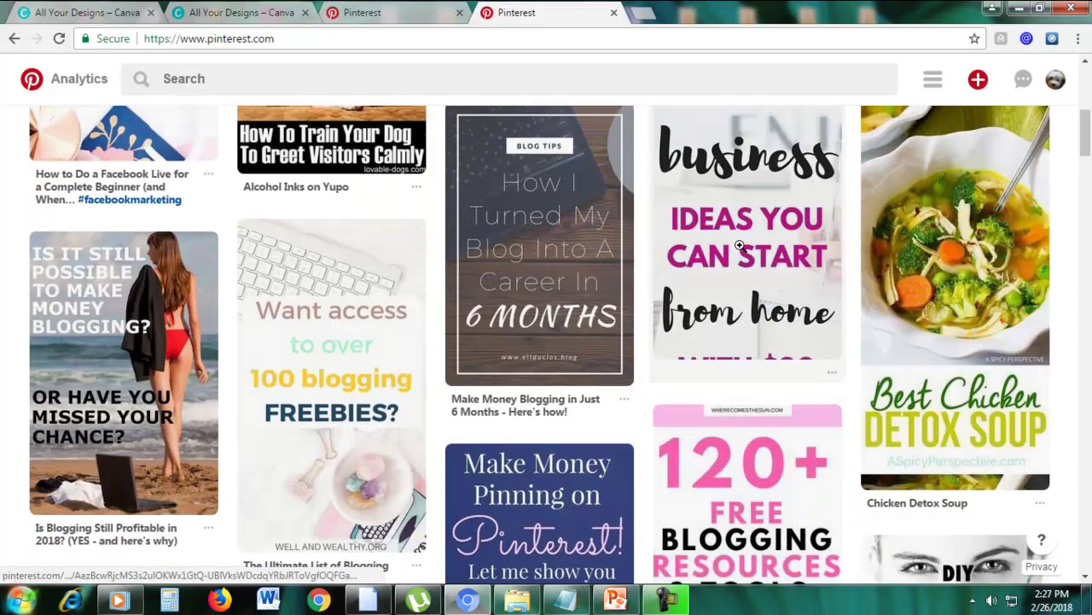
scroll(739, 245, "down", 3)
mouse_move(739, 244)
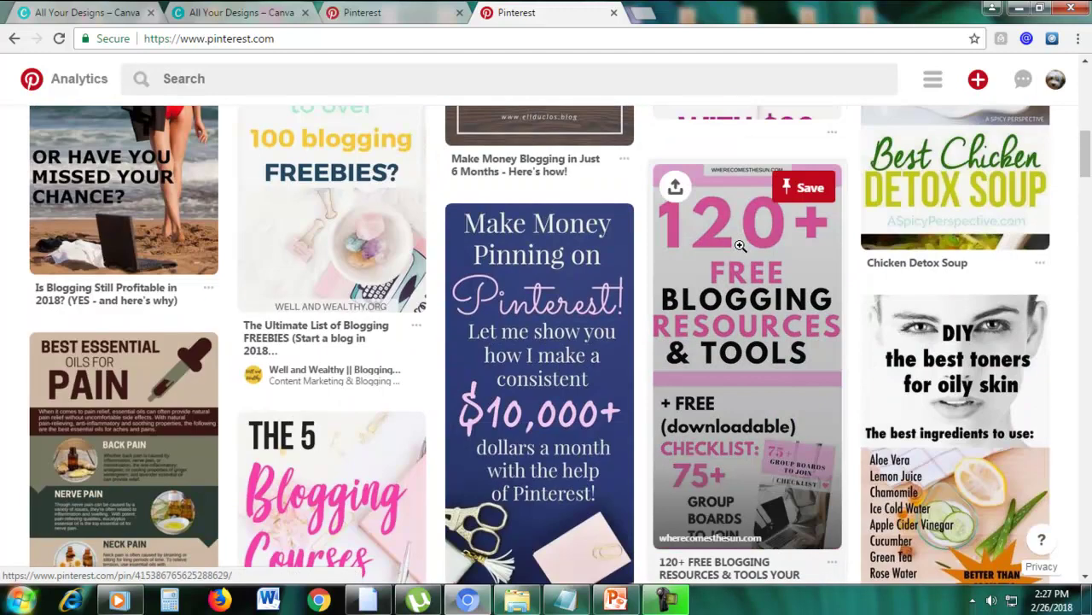
scroll(739, 245, "down", 1)
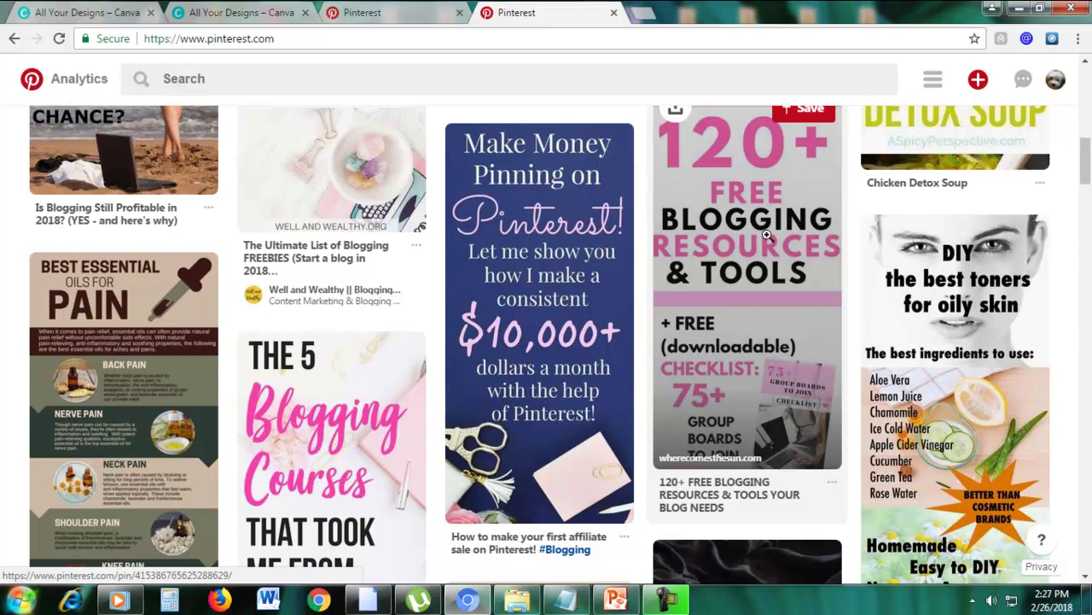
scroll(793, 242, "down", 20)
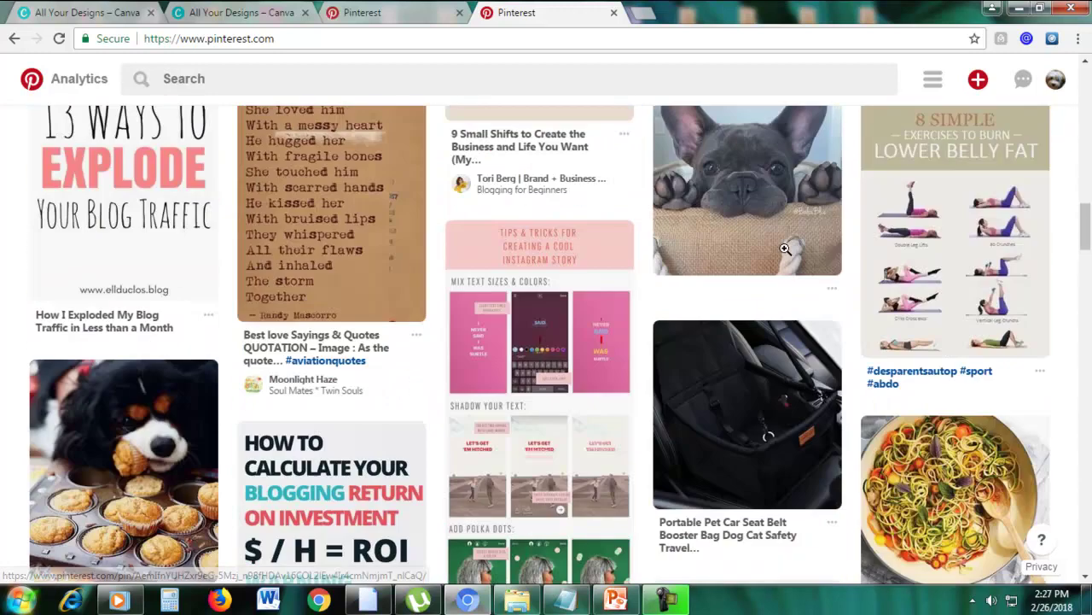
scroll(733, 276, "down", 6)
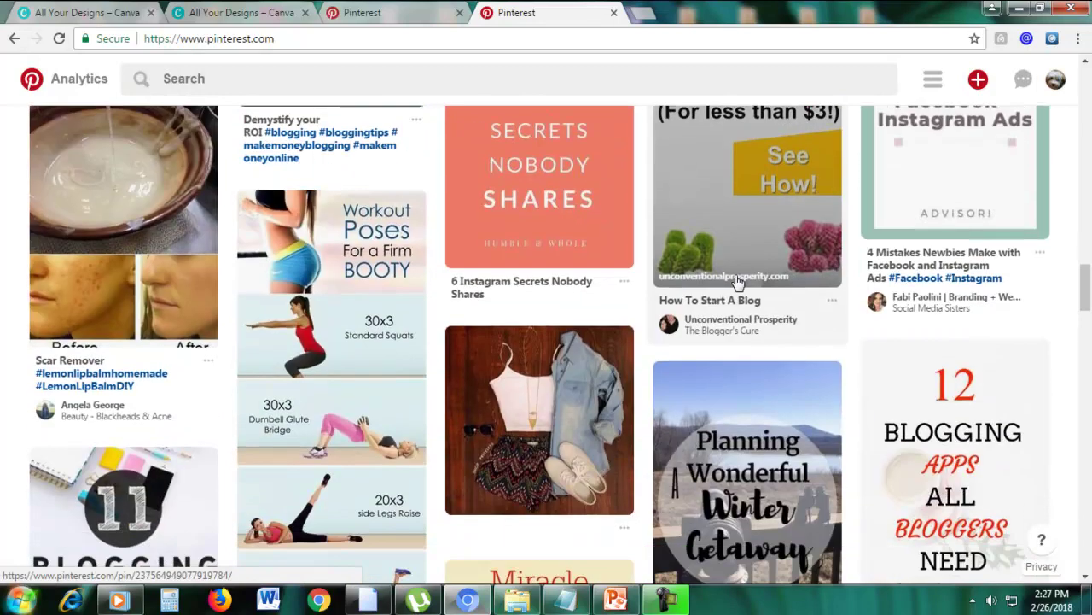
left_click_drag(1085, 325, 1085, 127)
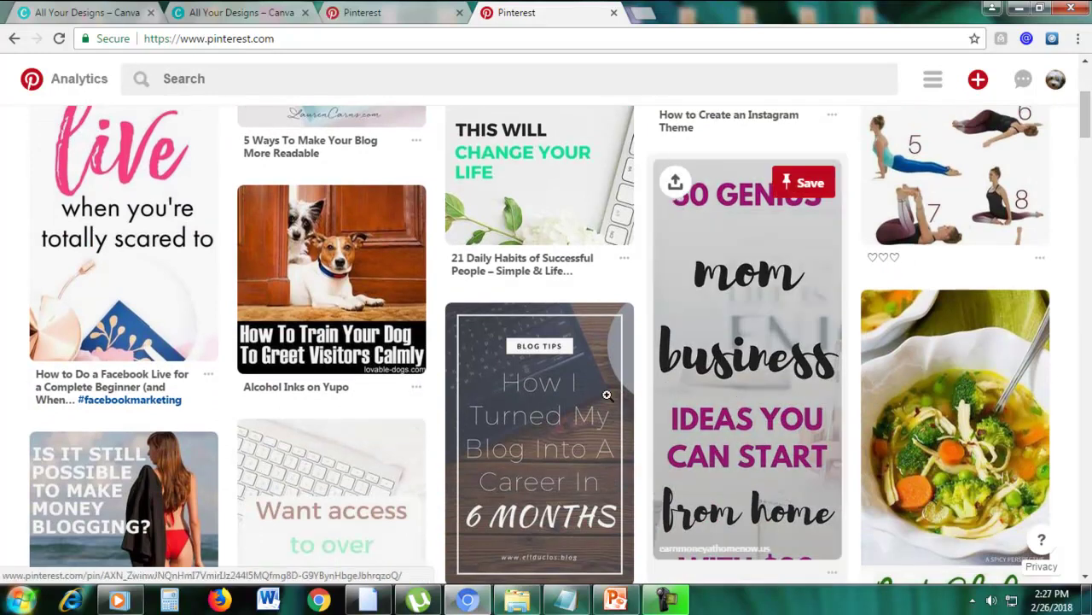
scroll(73, 248, "up", 2)
scroll(173, 252, "down", 10)
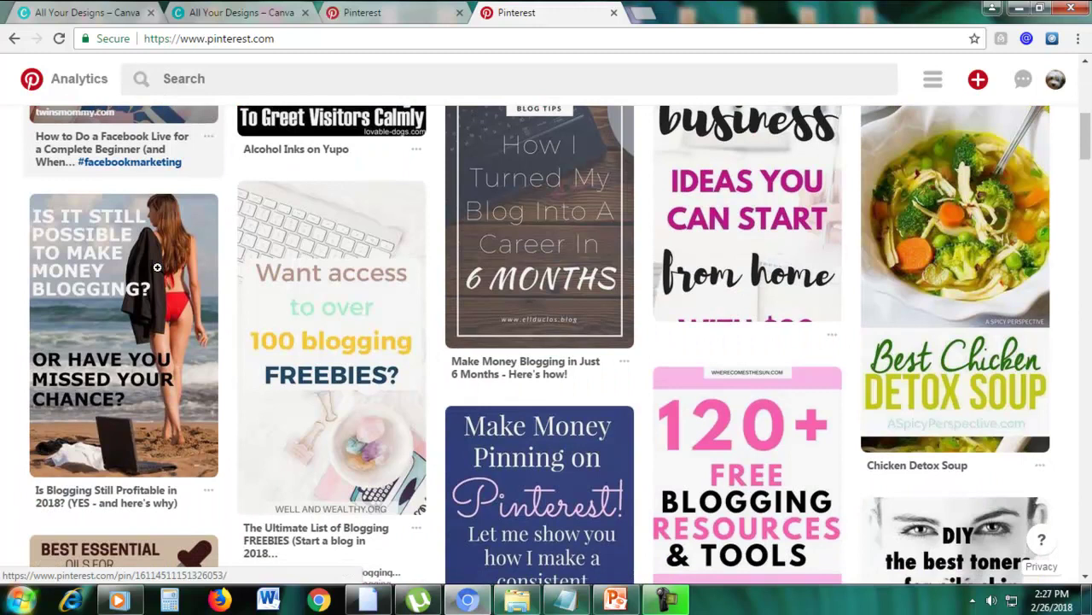
scroll(591, 277, "up", 2)
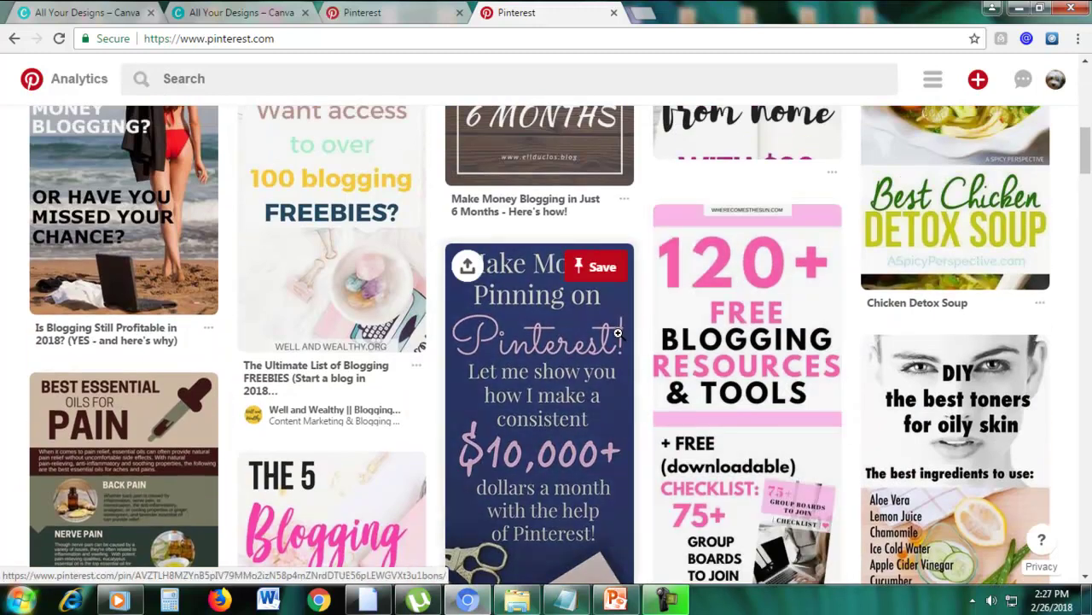
scroll(524, 290, "down", 2)
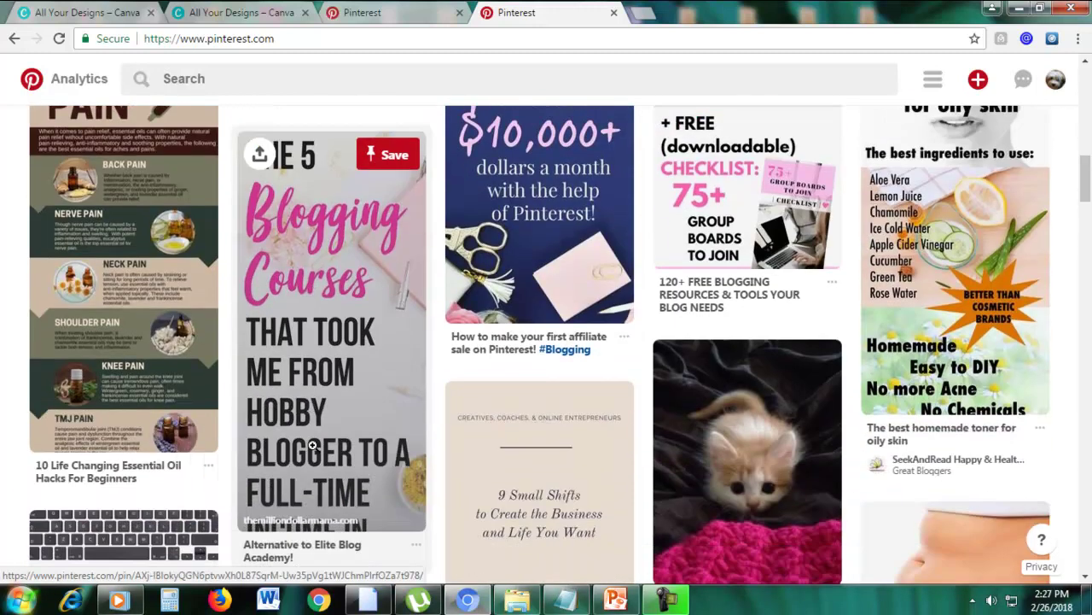
scroll(314, 448, "down", 2)
scroll(396, 270, "up", 3)
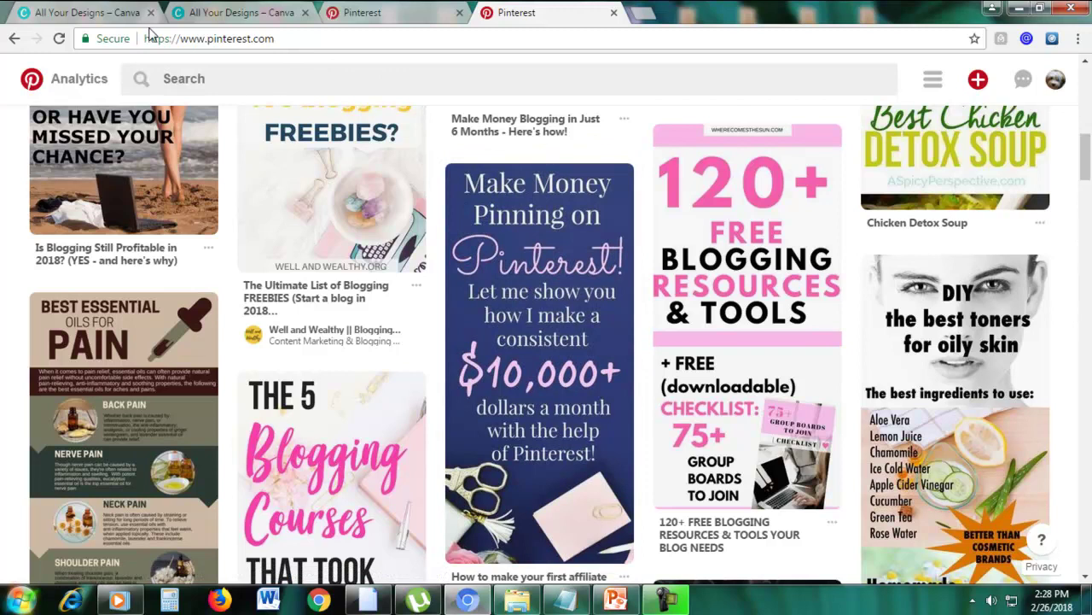
Apply the purple quote layout with red quotation marks to the blank Canva Pinterest graphic
left_click(124, 15)
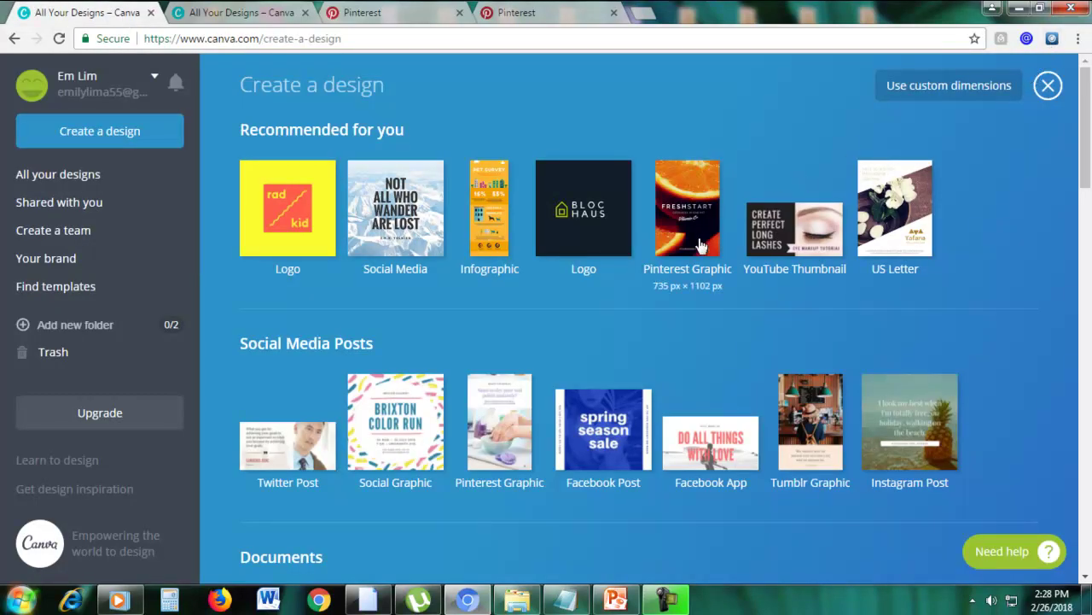
left_click_drag(698, 219, 669, 303)
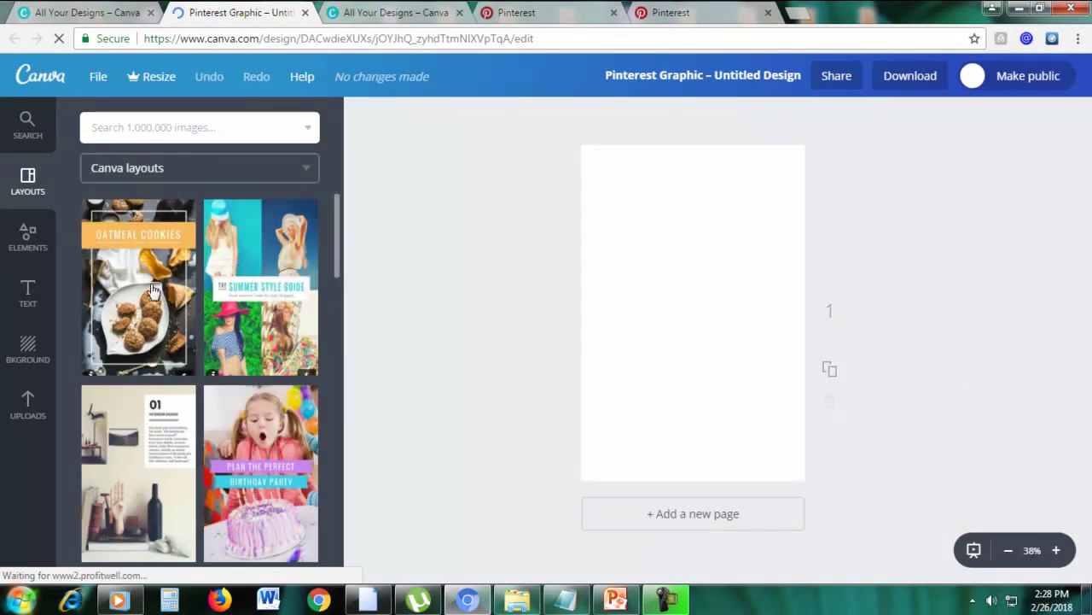
scroll(251, 327, "down", 10)
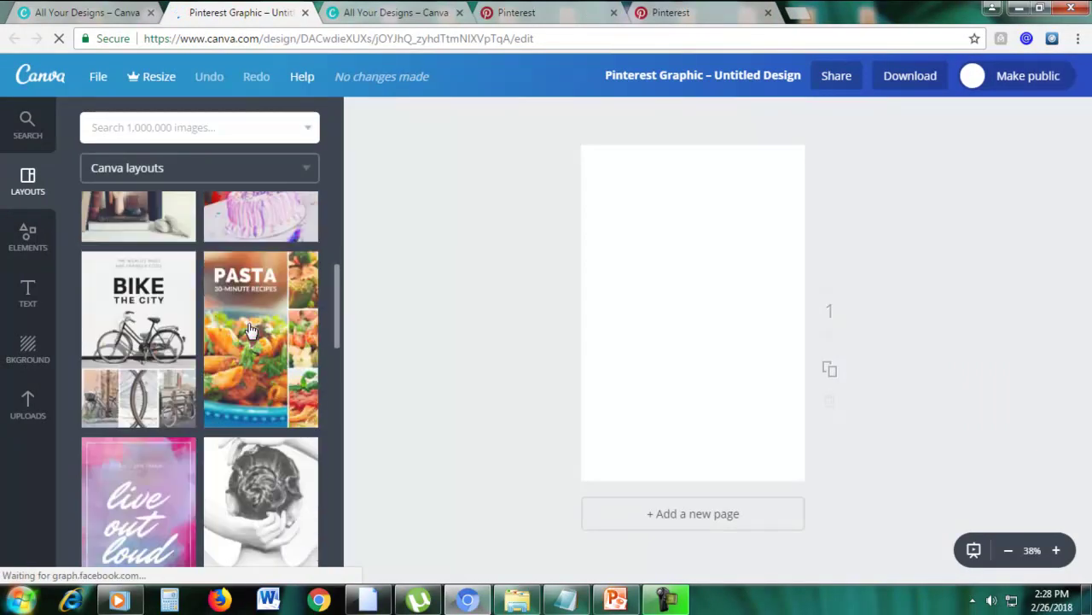
scroll(251, 327, "down", 2)
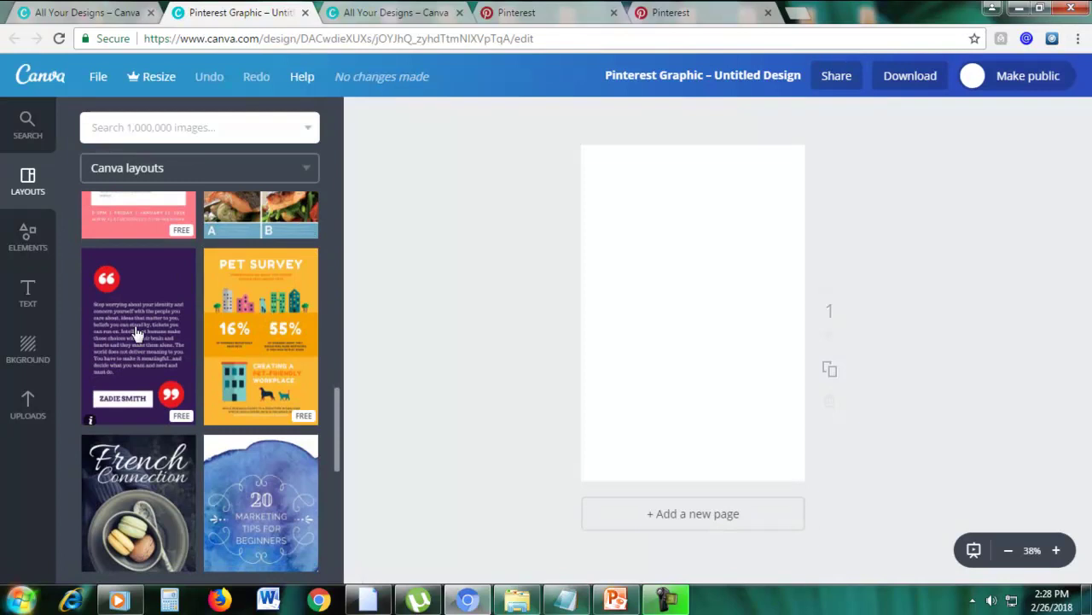
left_click(90, 416)
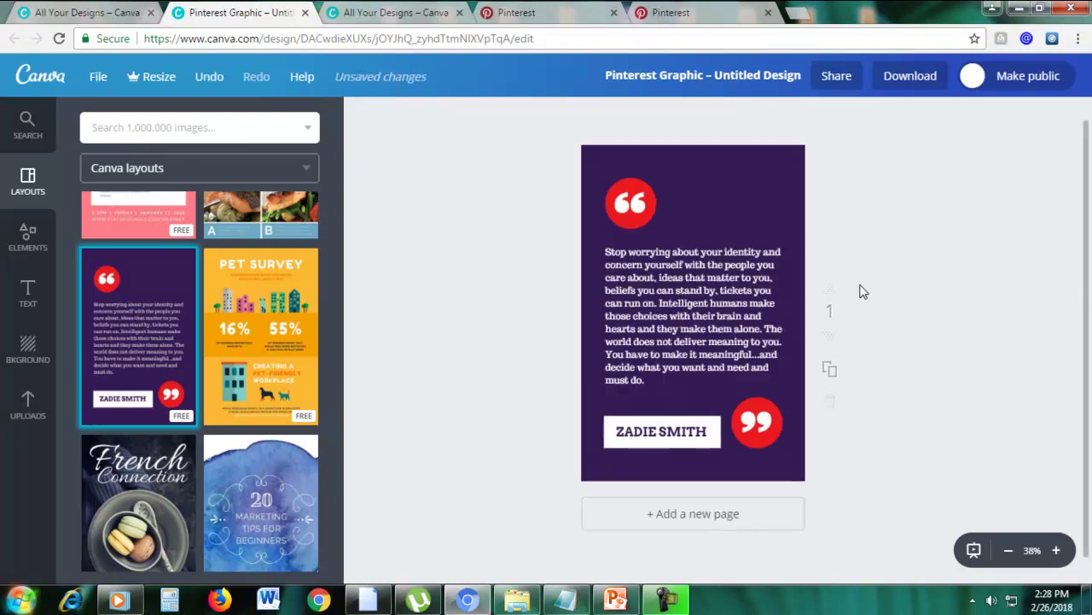
scroll(907, 398, "up", 1)
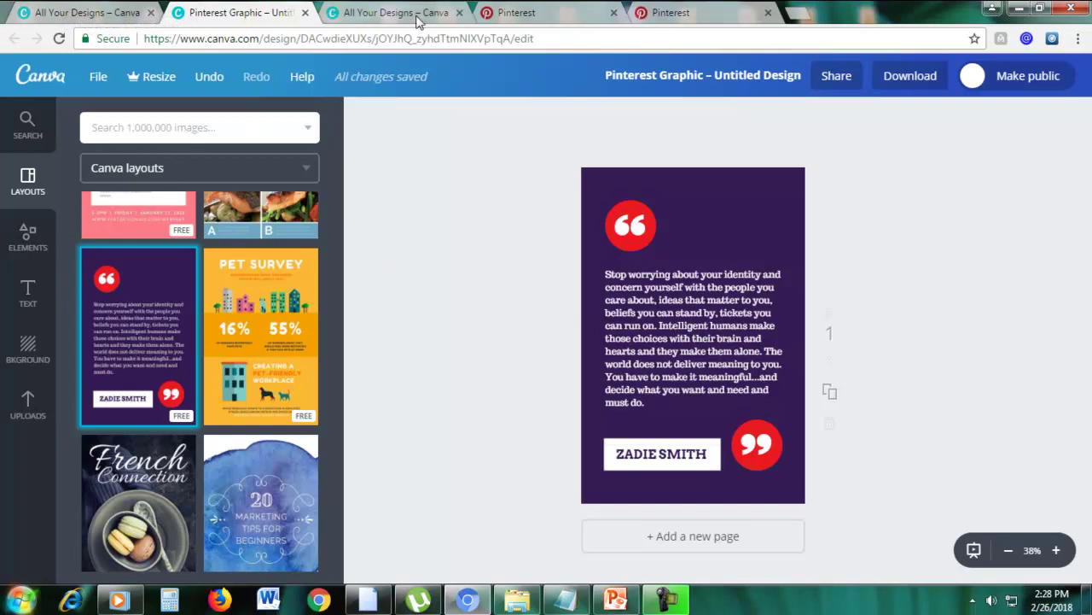
Compare the purple quote pin with the tall Squeeze Pages pin on the Pinterest COMPARISON board
left_click(514, 12)
scroll(1084, 209, "down", 1)
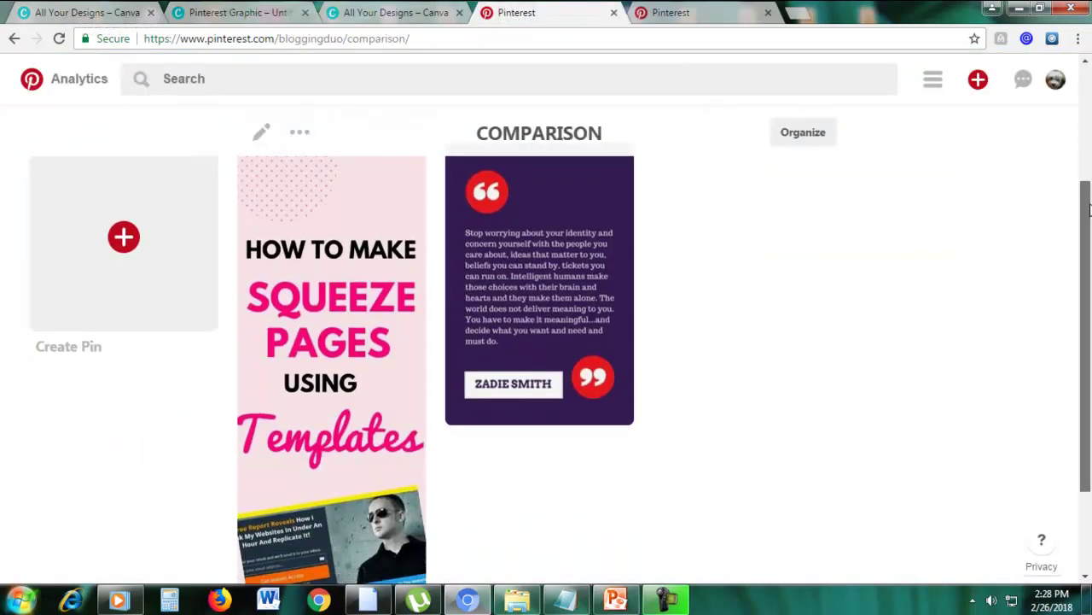
left_click_drag(1088, 209, 1088, 204)
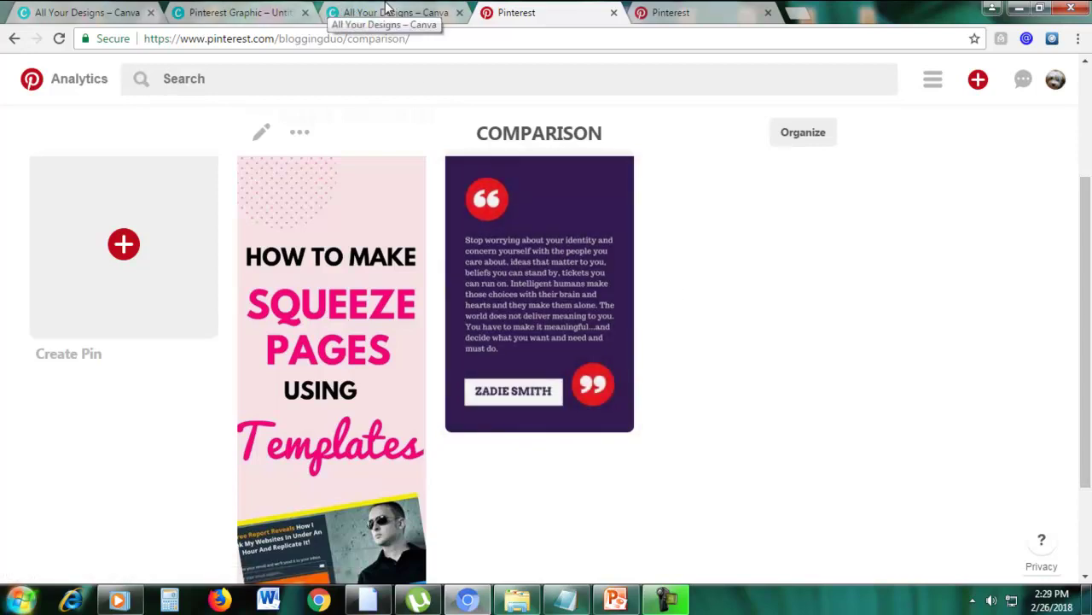
left_click(268, 10)
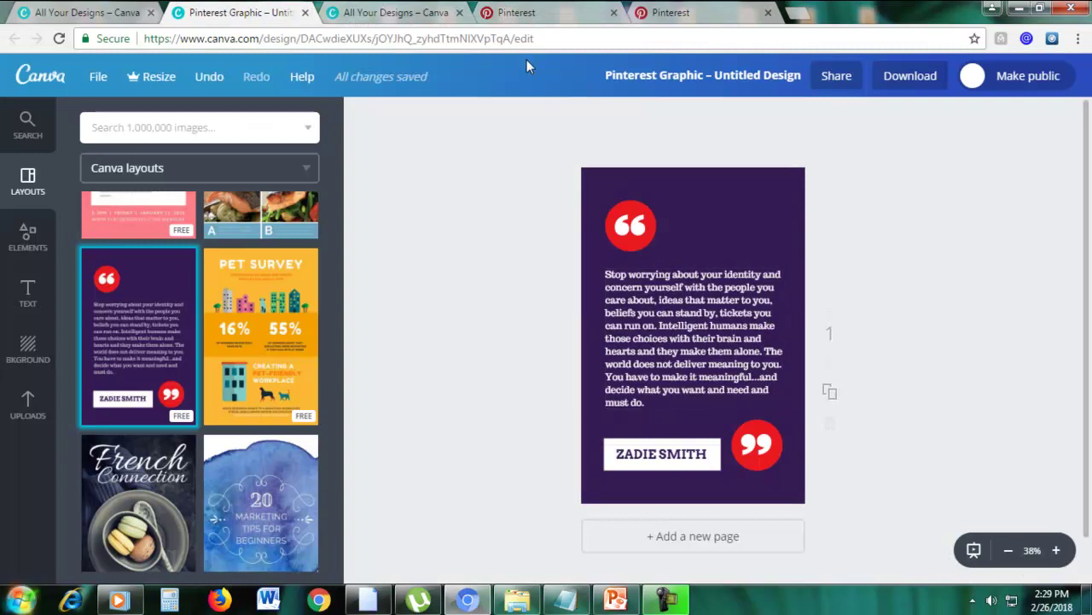
left_click(572, 8)
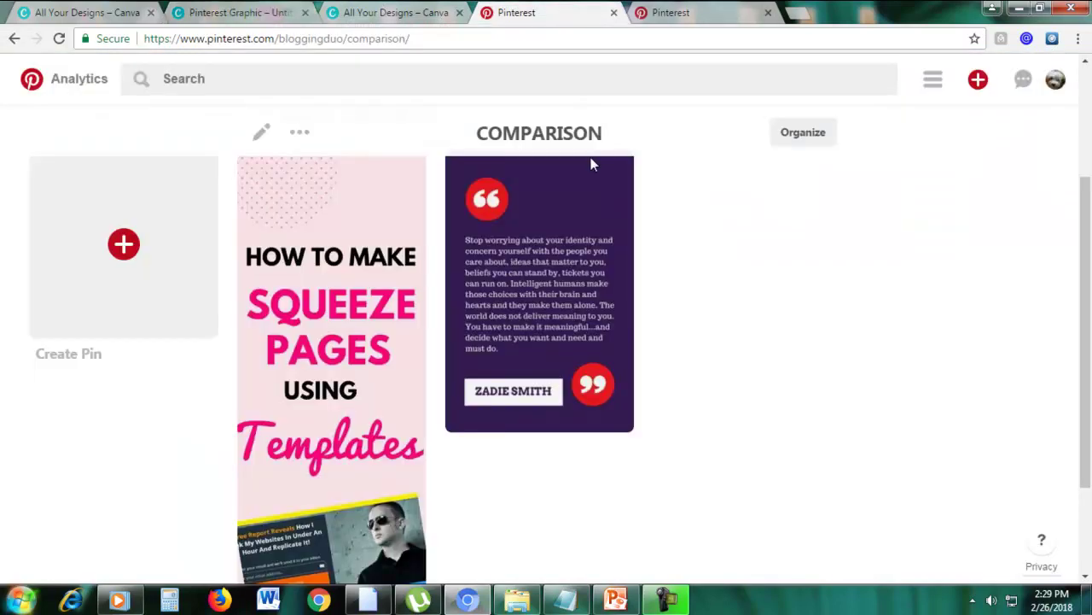
scroll(824, 353, "down", 1)
scroll(826, 354, "down", 1)
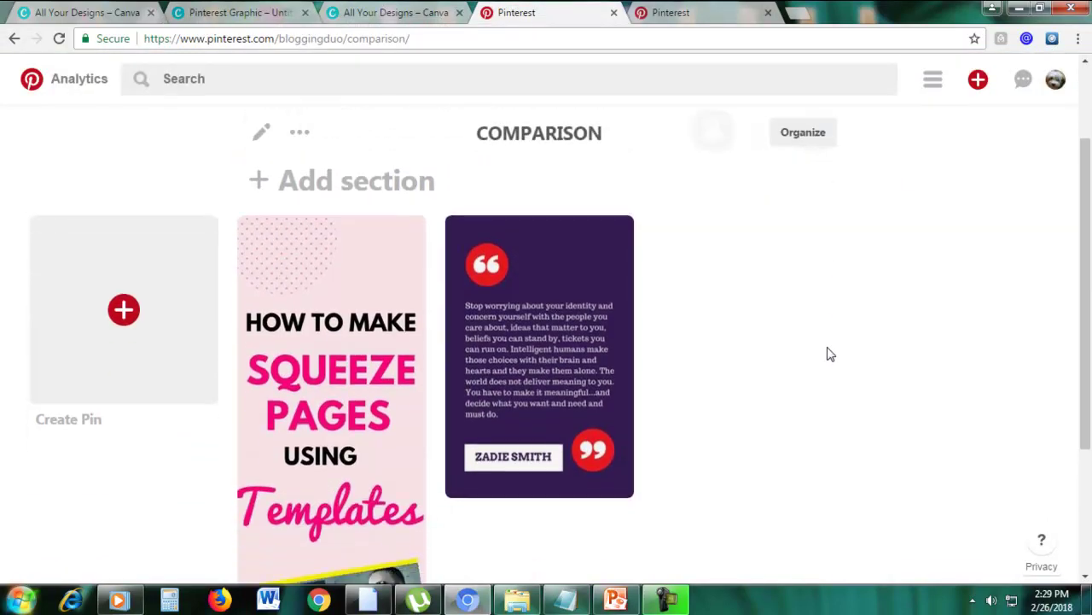
scroll(793, 337, "up", 1)
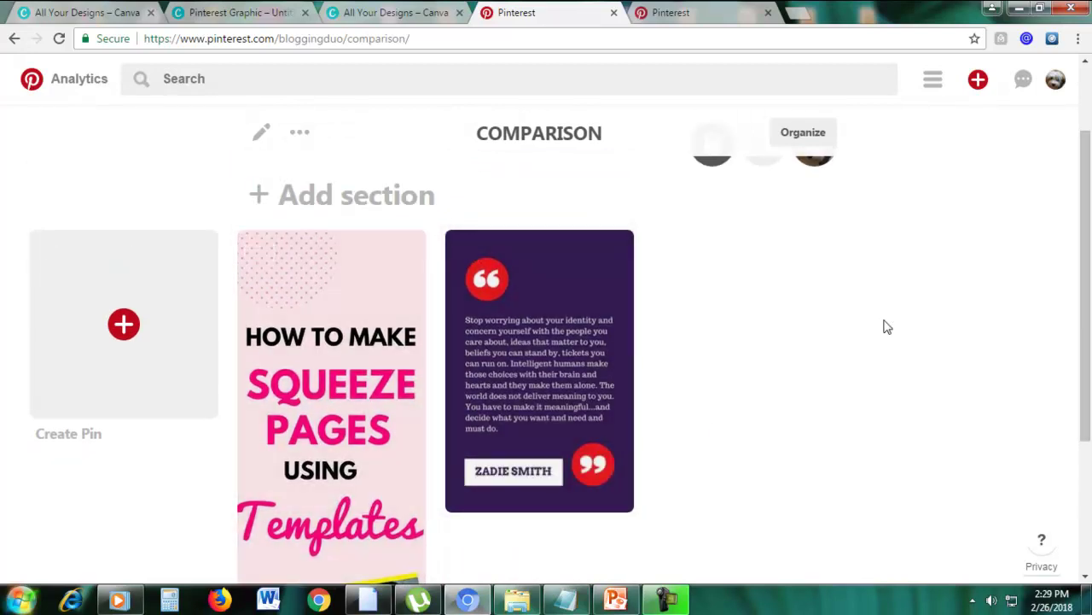
left_click_drag(1087, 343, 1088, 388)
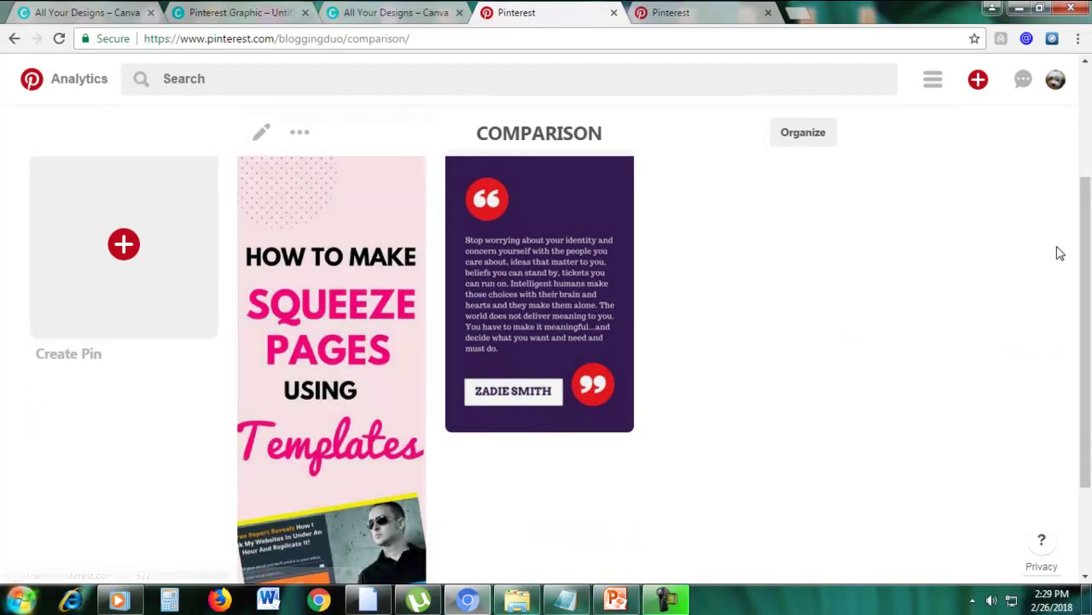
mouse_move(1082, 246)
left_mouse_down()
mouse_move(1082, 281)
mouse_move(1082, 210)
mouse_move(1083, 251)
left_mouse_up()
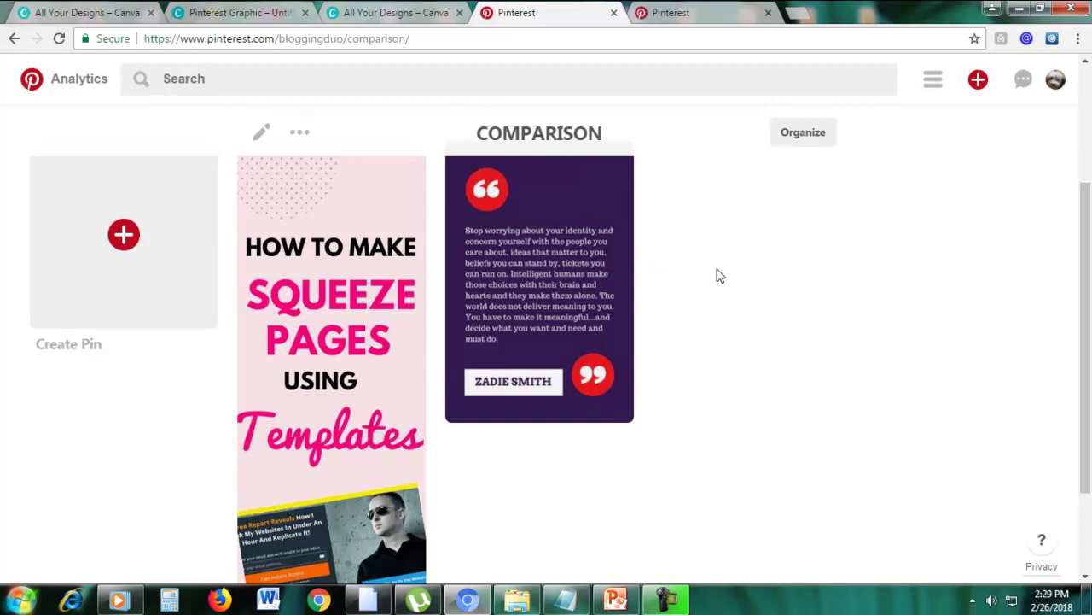
mouse_move(546, 268)
Present PowerPoint slide 4 (Pinterest graphic, 441 x 1199 pixels) full screen, then end the show
left_click(614, 600)
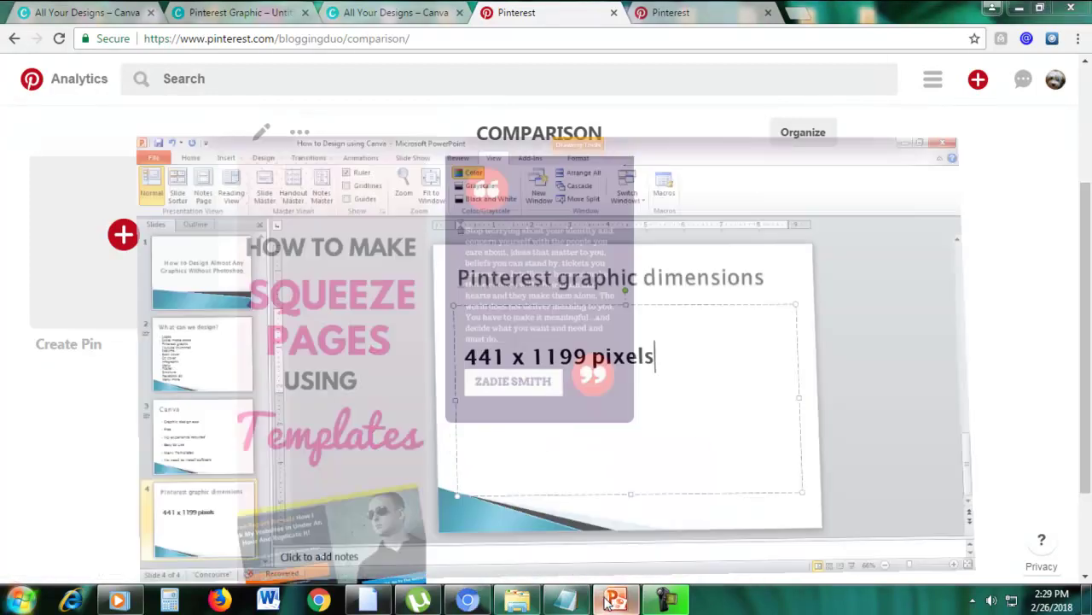
left_click(978, 282)
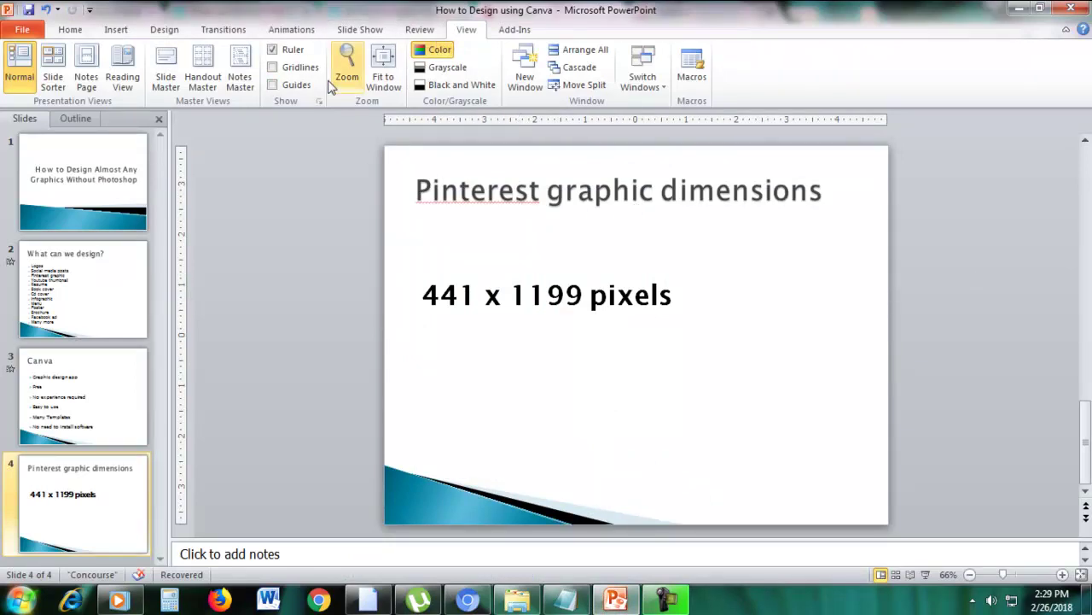
left_click(362, 30)
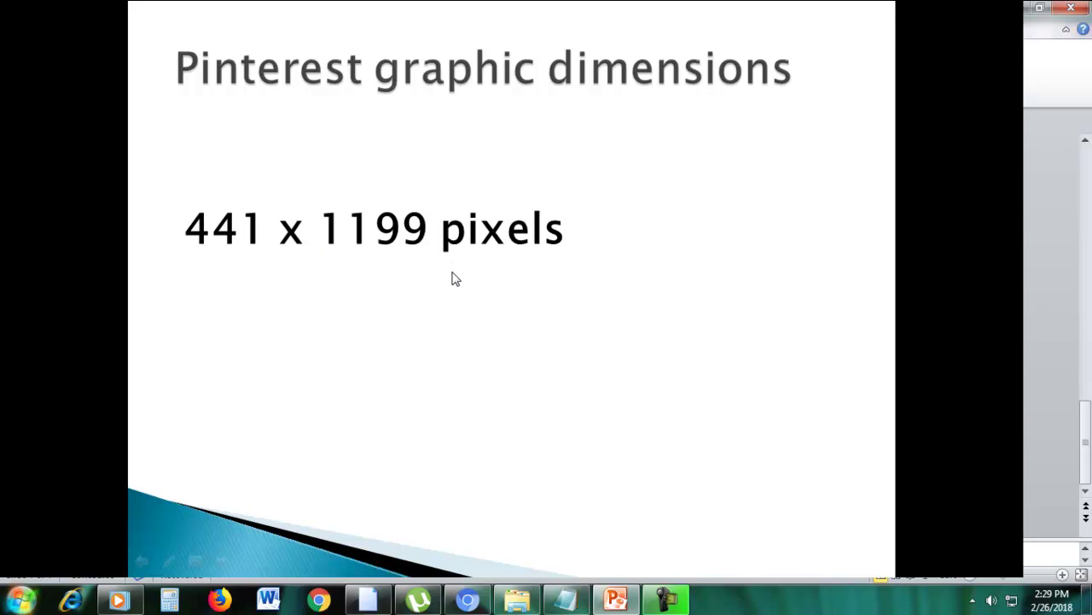
right_click(482, 354)
left_click(451, 381)
right_click(433, 351)
left_click(464, 332)
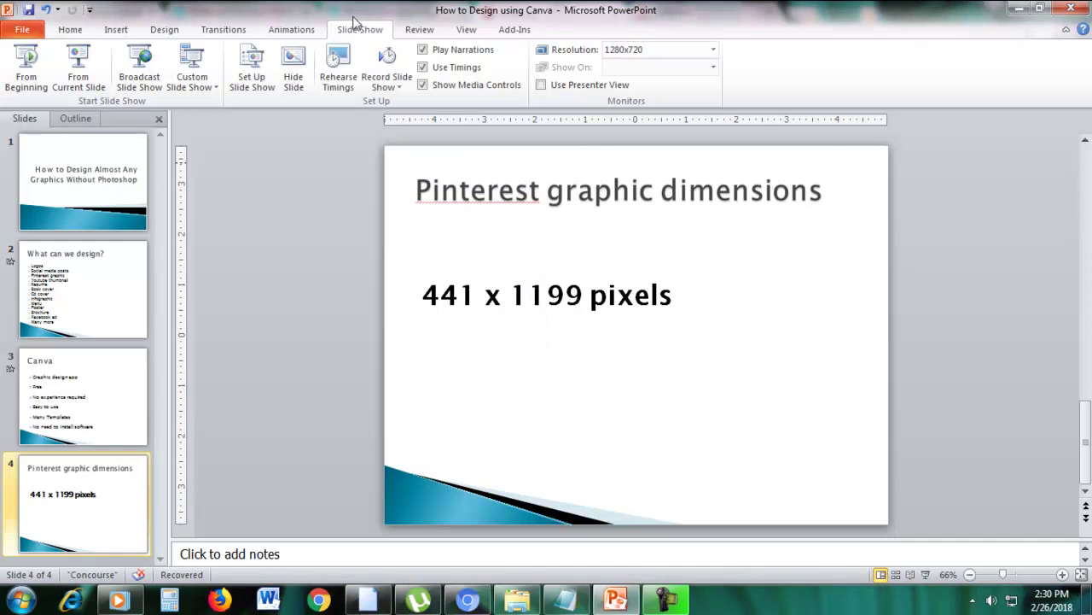
Return to Canva's Create a design page and choose custom dimensions
left_click(465, 600)
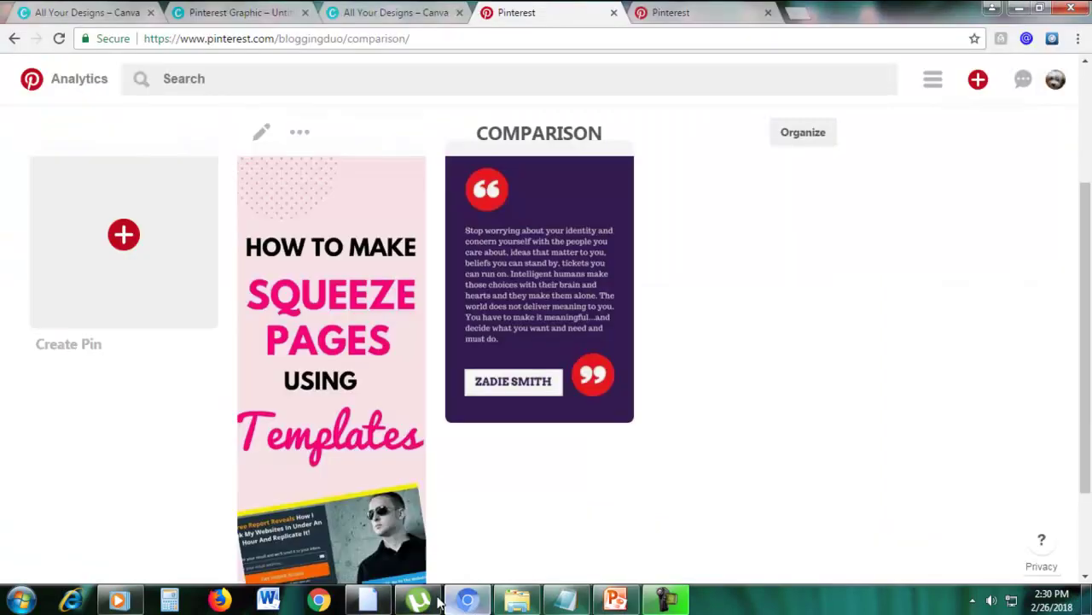
left_click(83, 14)
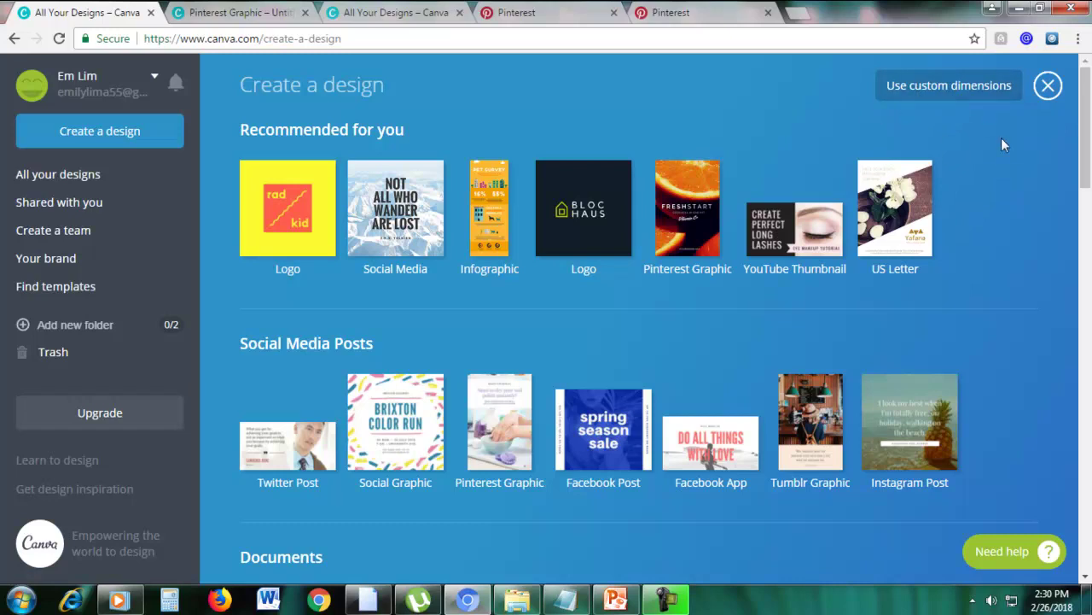
left_click(908, 95)
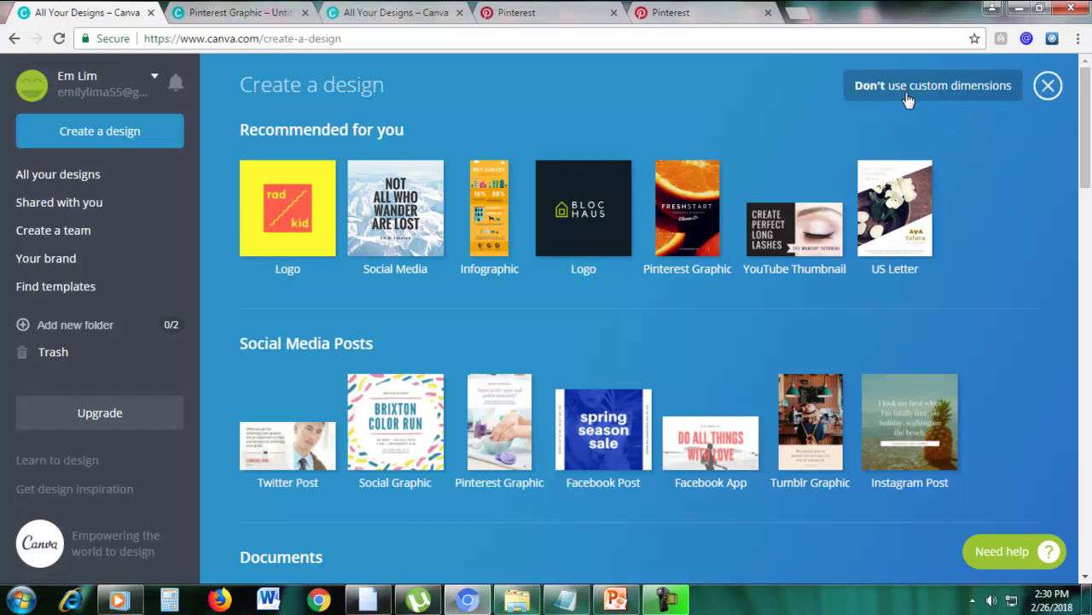
Check the dimensions slide, then create a custom 441 × 1199 px Canva design
left_click(614, 601)
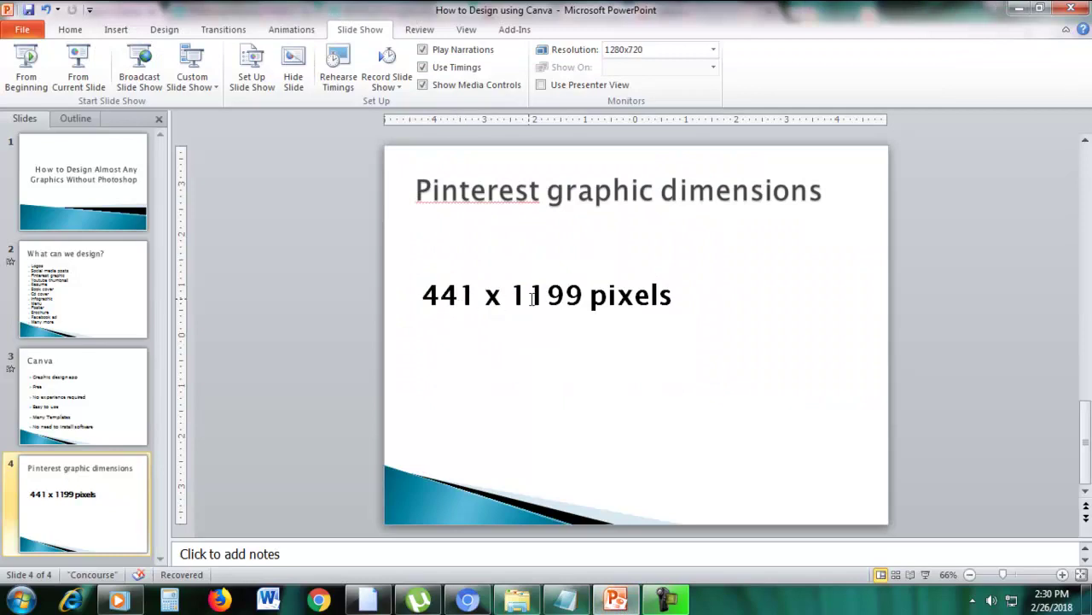
left_click(1019, 8)
type("441")
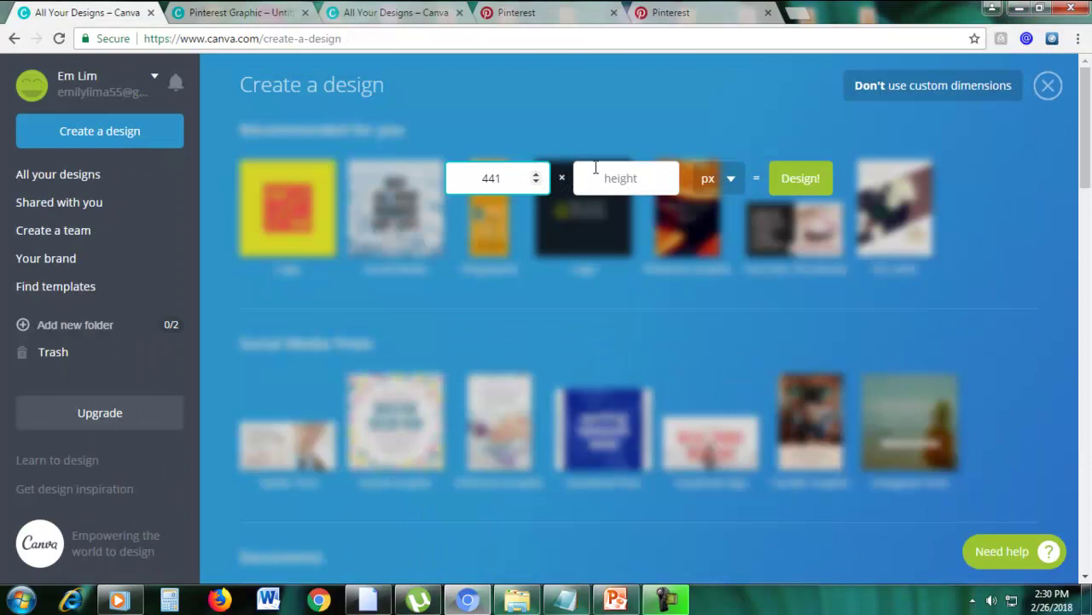
left_click(610, 176)
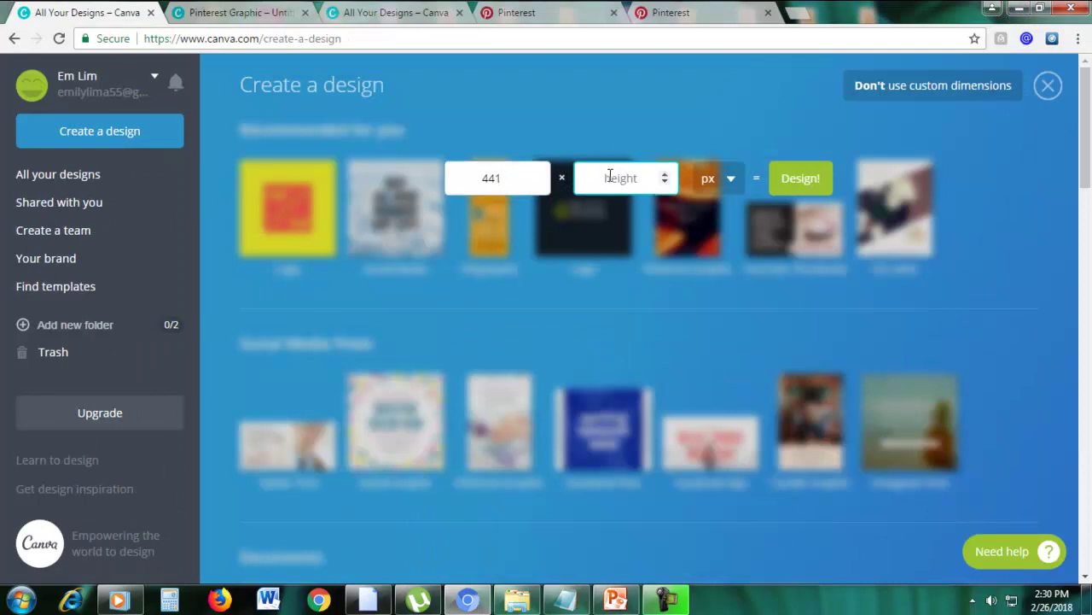
type("1")
type("190")
left_click(787, 183)
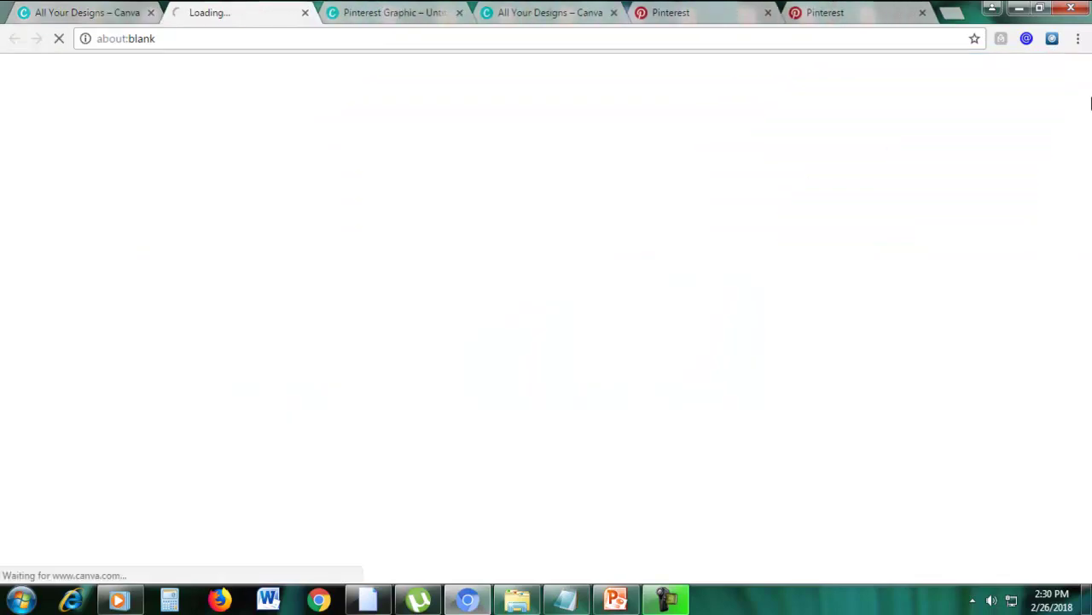